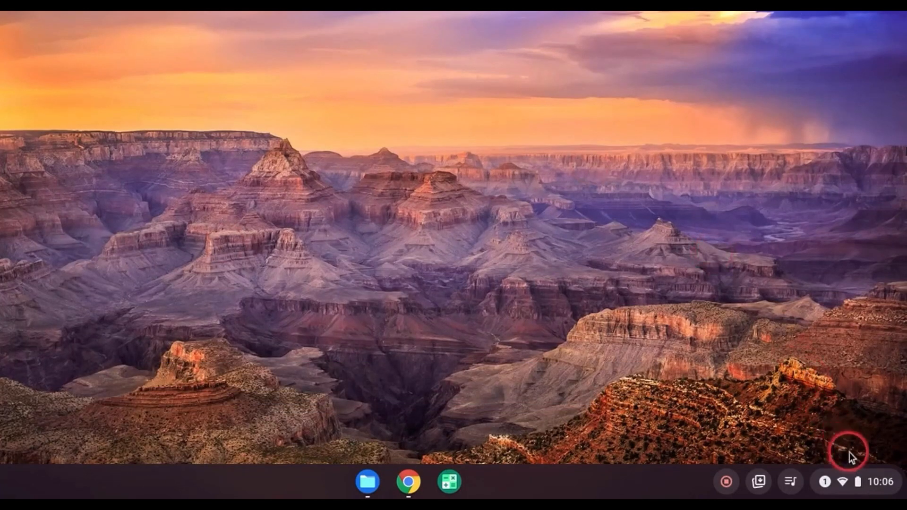
Bring up the system status panel from the shelf's clock area
click(880, 482)
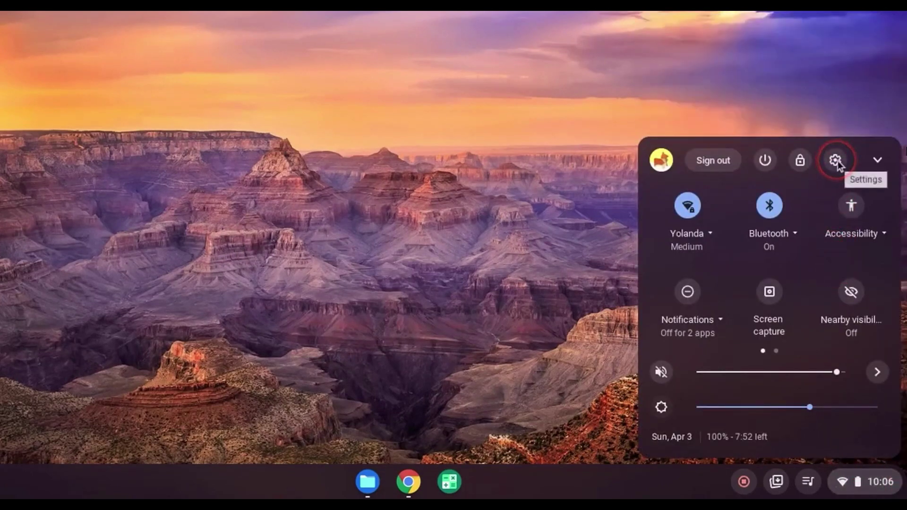
Go to the Developers section under Advanced in ChromeOS Settings
click(836, 161)
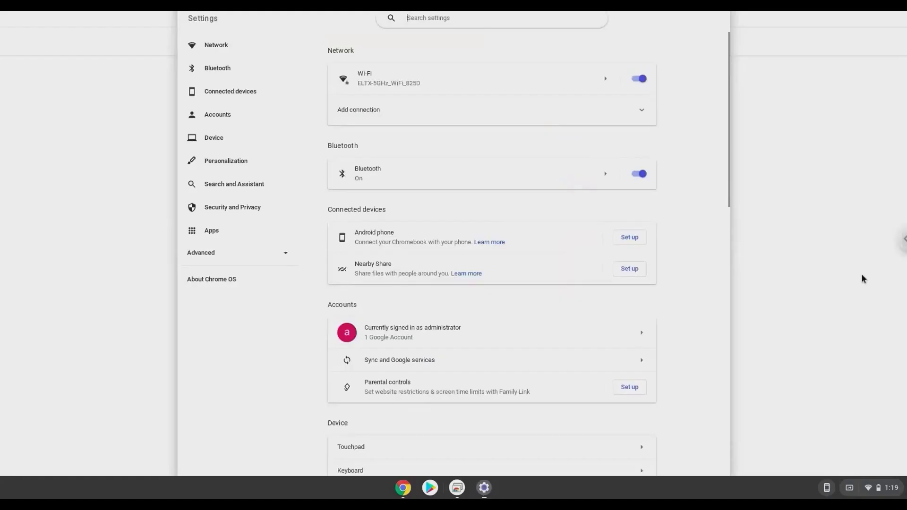
click(239, 258)
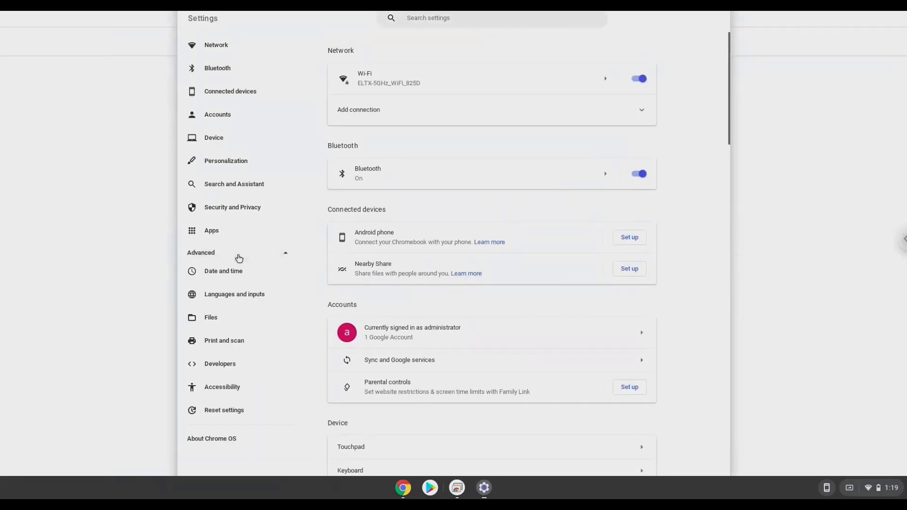
click(220, 364)
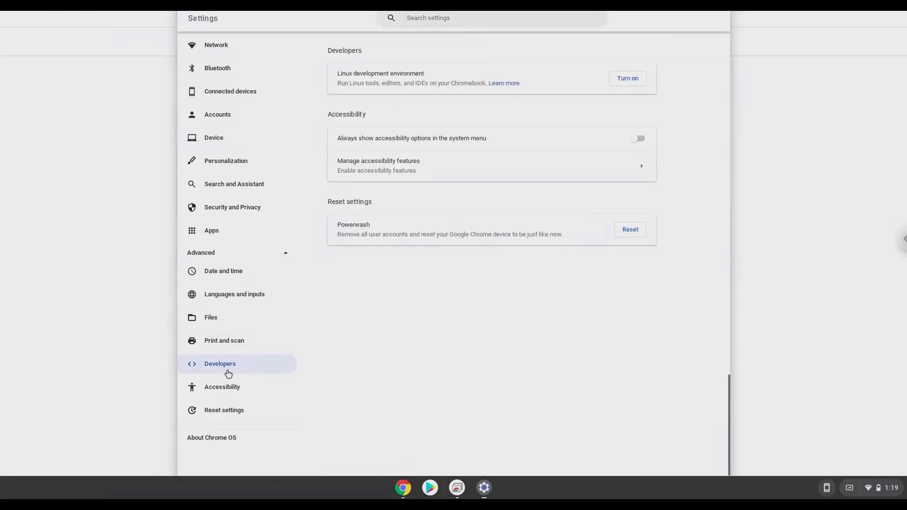
Turn on the Linux development environment and start its installation
click(618, 80)
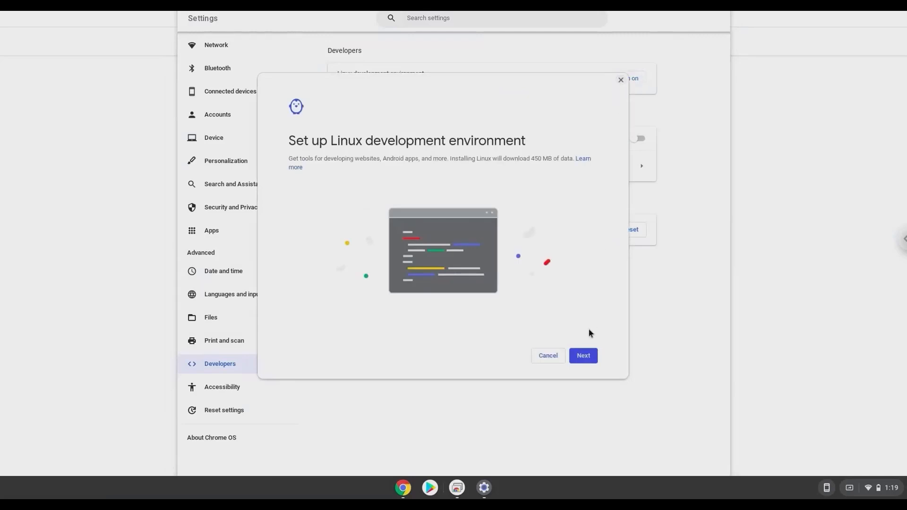
click(584, 355)
click(583, 355)
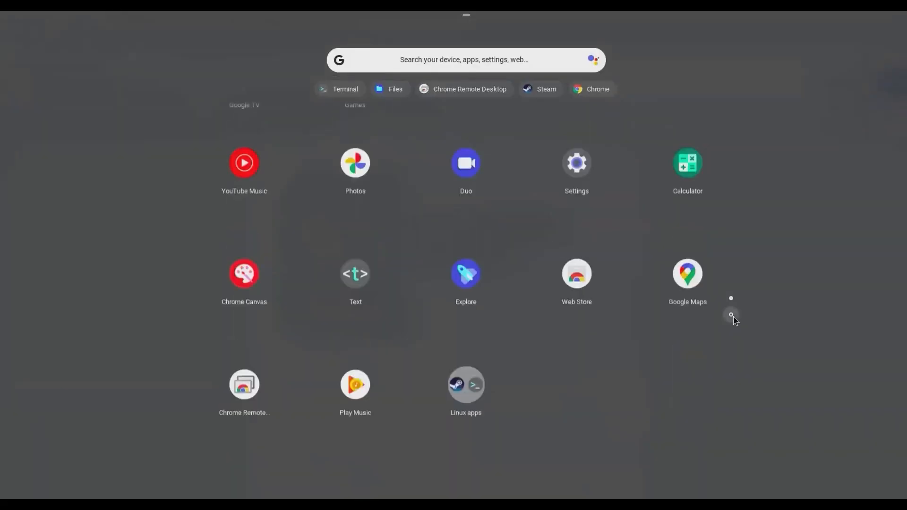
Show Steam and Terminal inside the launcher's Linux apps folder
click(471, 370)
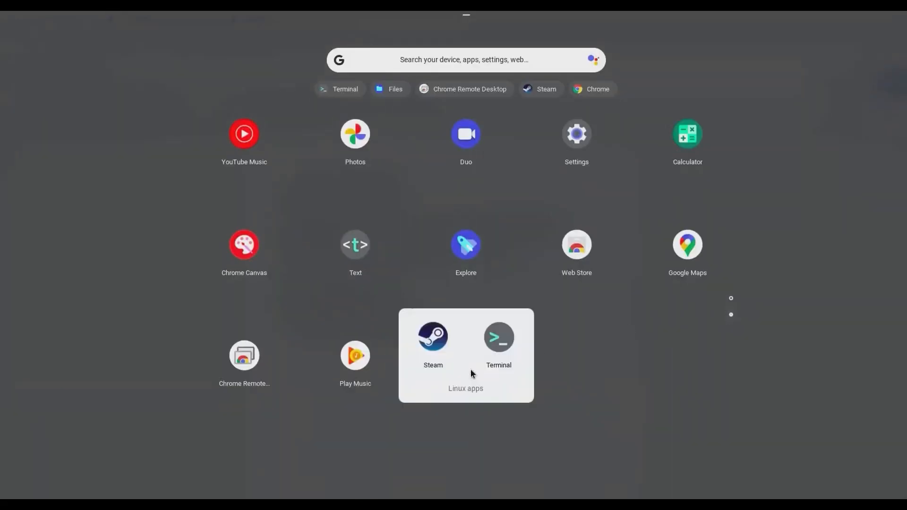